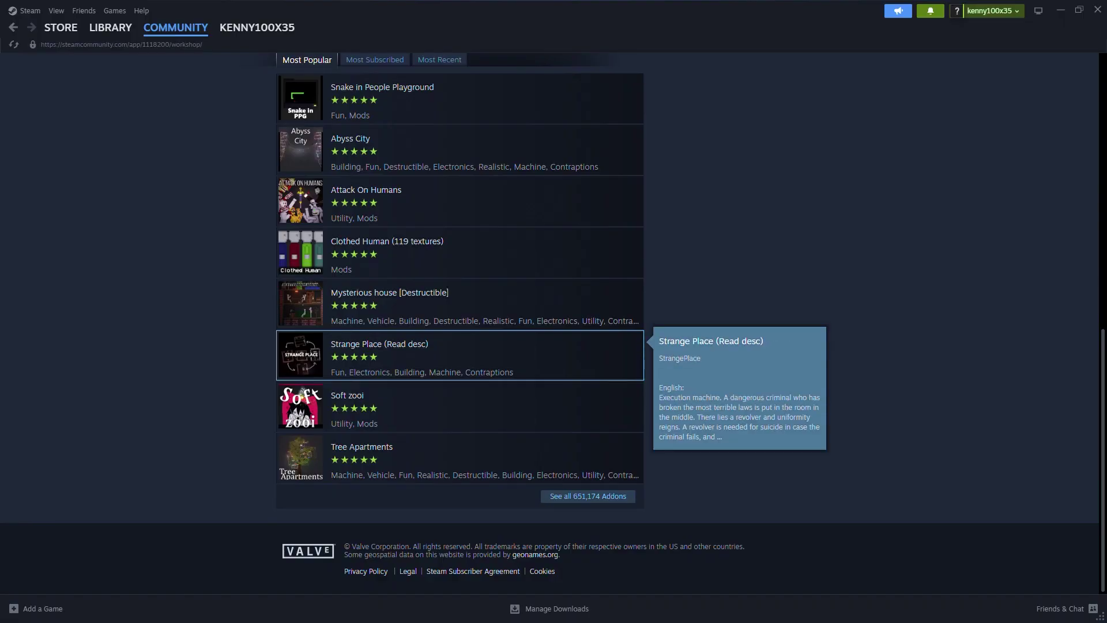
pyautogui.scroll(4, 554, 346)
pyautogui.scroll(1, 555, 346)
pyautogui.scroll(1, 553, 346)
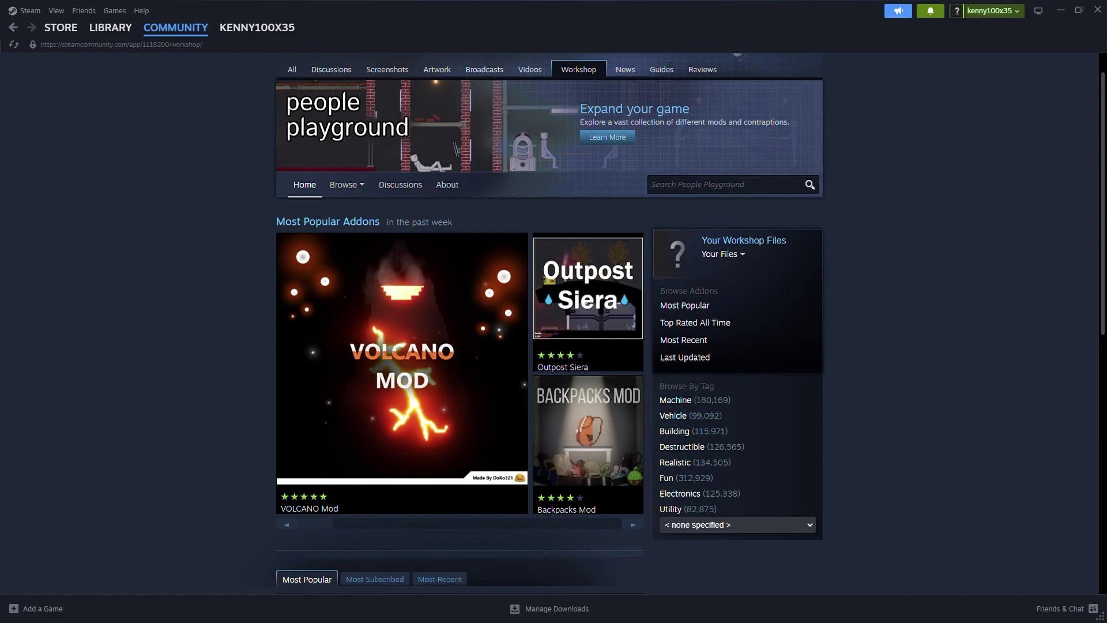
# Step: Search the workshop for 'snake mod' and subscribe to Snake in People Playground
pyautogui.click(722, 184)
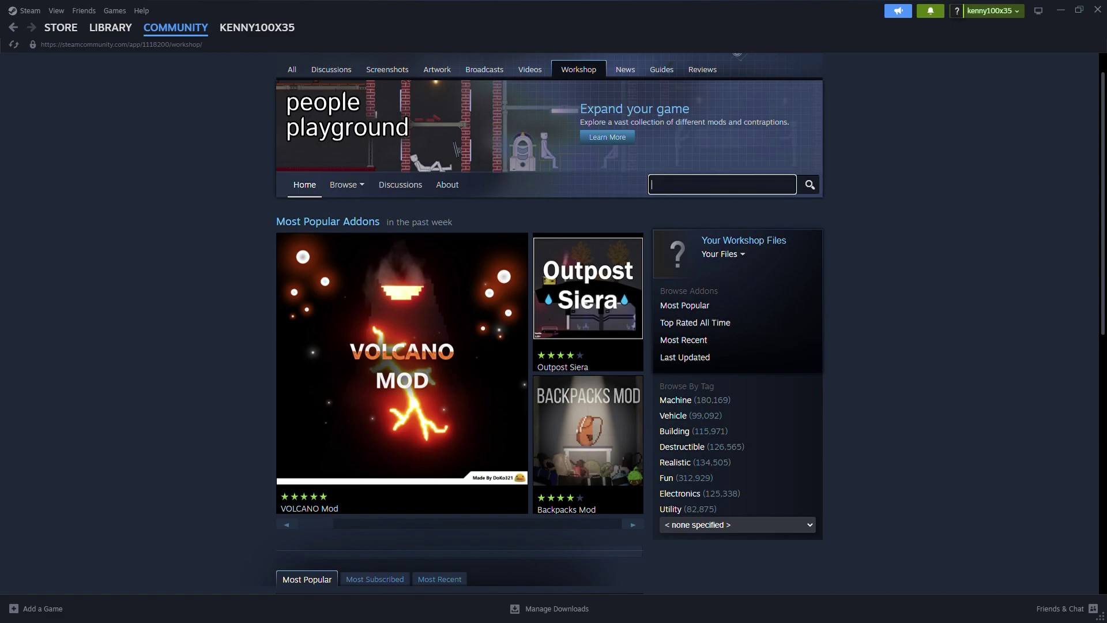
pyautogui.write('snake ')
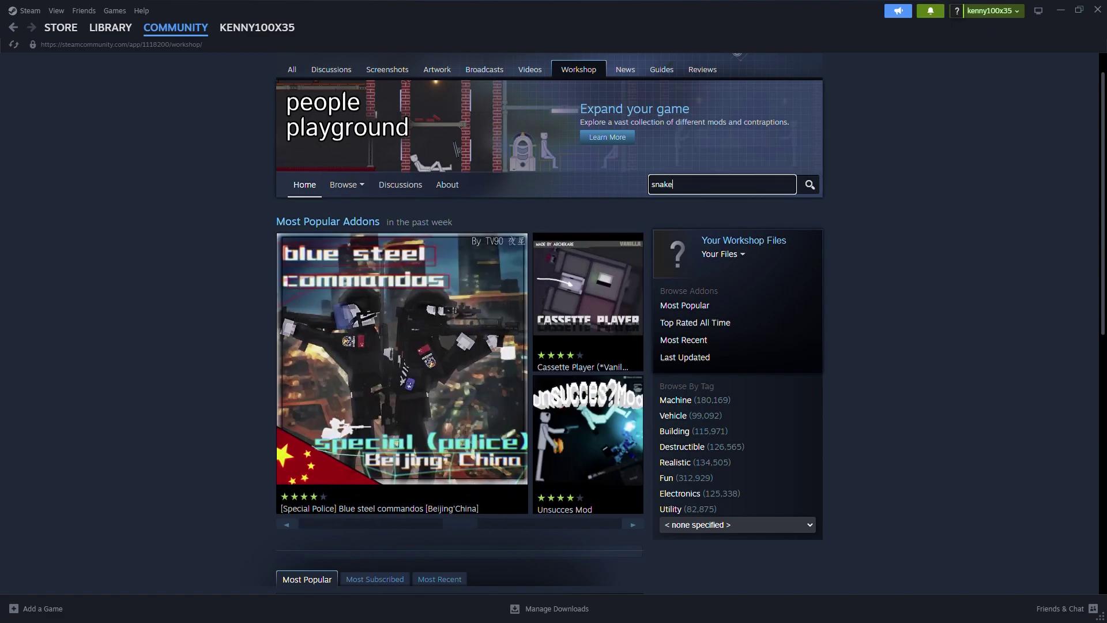
pyautogui.write('mod')
pyautogui.press('Return')
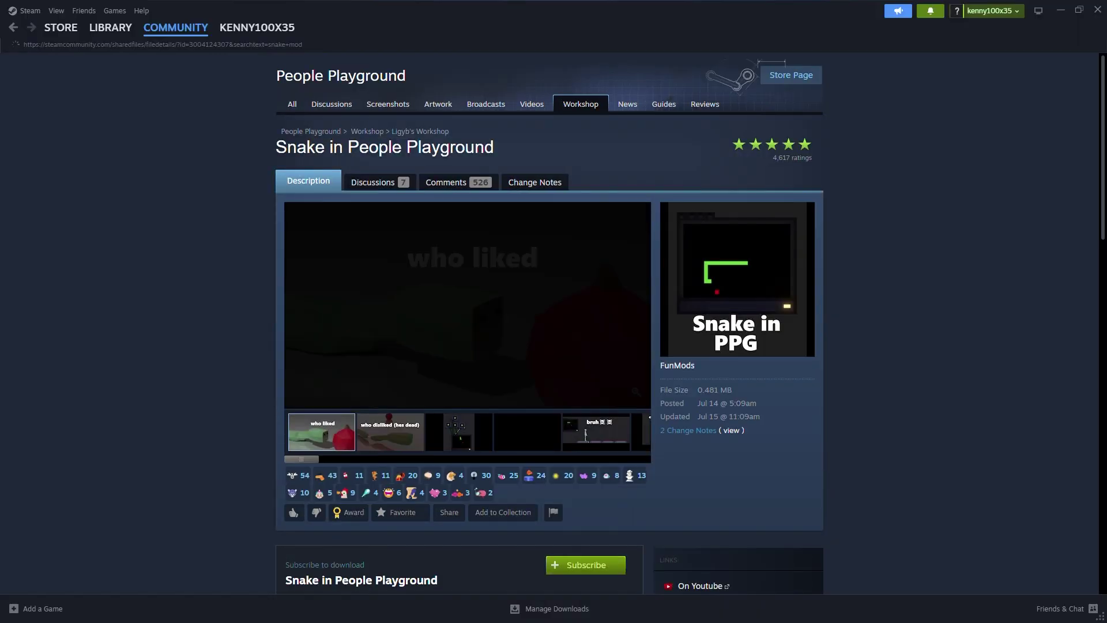
pyautogui.scroll(-2, 554, 346)
pyautogui.scroll(-1, 554, 346)
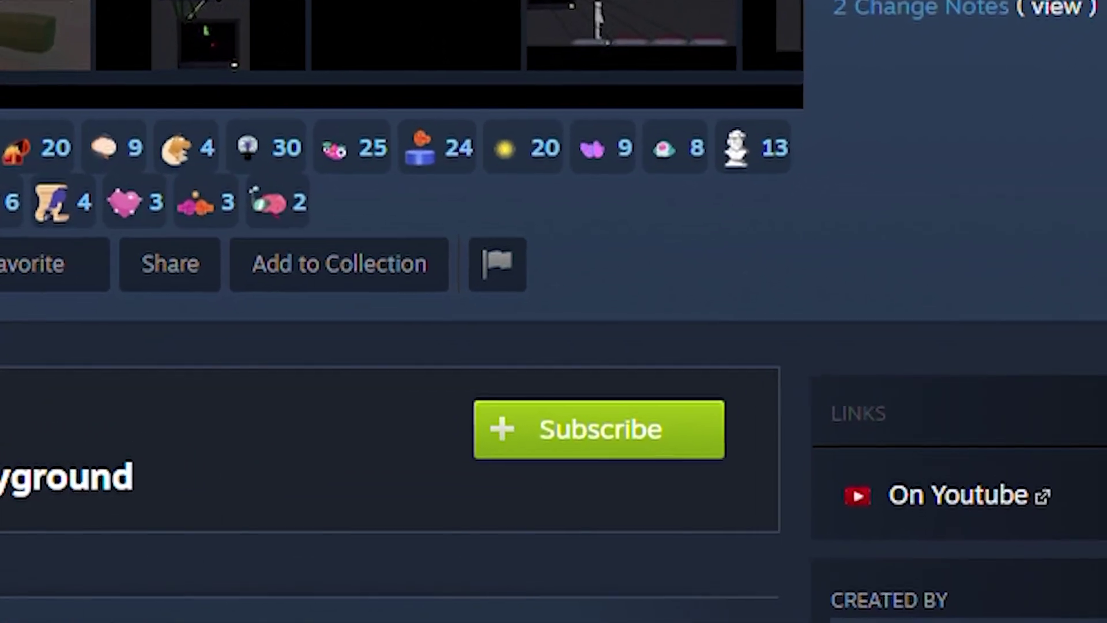
pyautogui.click(586, 449)
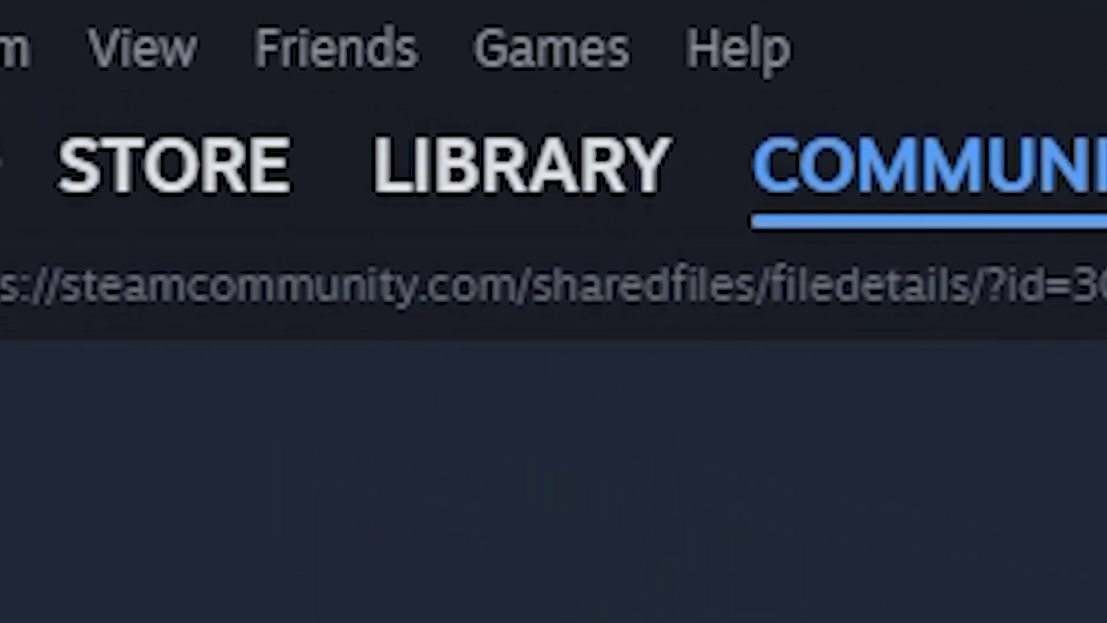
# Step: Find People Playground in the Steam library by searching 'people' and open its page
pyautogui.click(521, 165)
pyautogui.write('po')
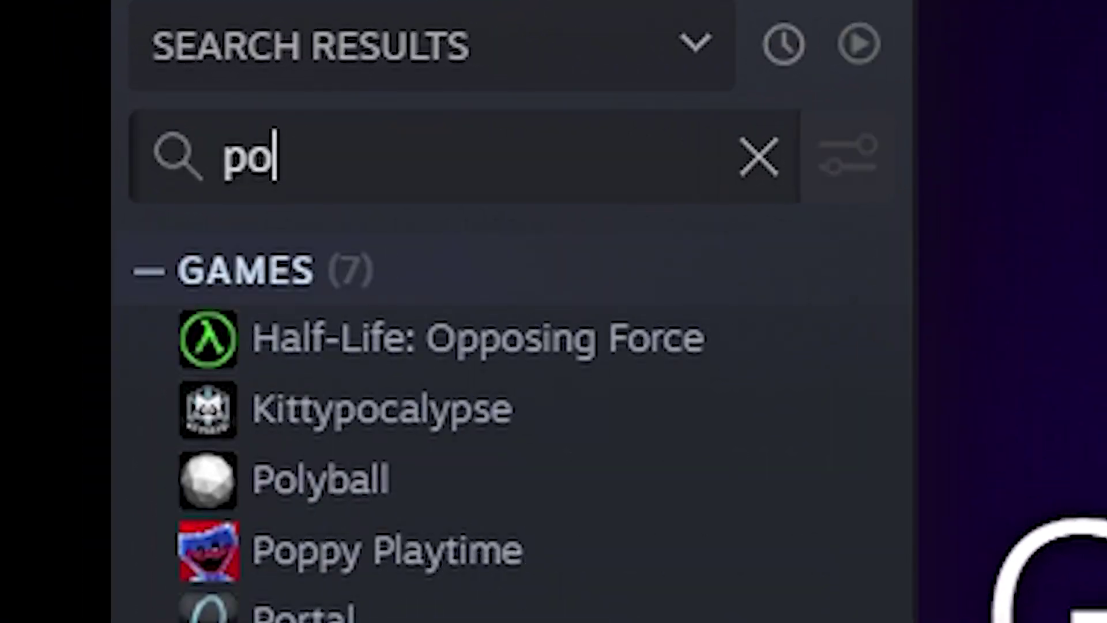
pyautogui.write('ople')
pyautogui.click(415, 338)
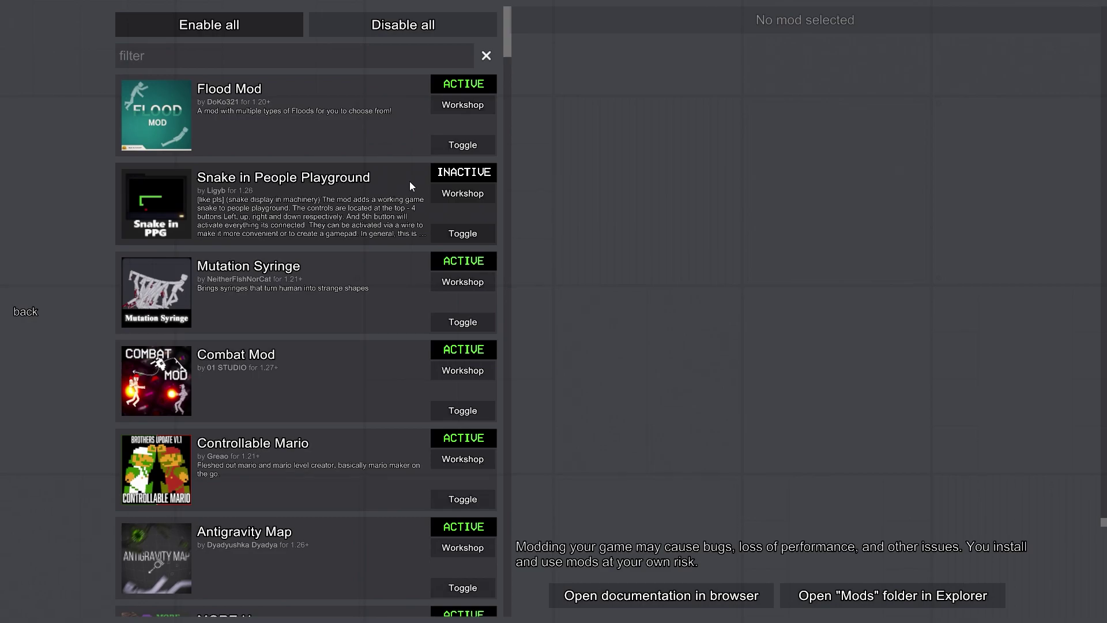
# Step: Toggle Snake in People Playground from INACTIVE to active in the Mods list
pyautogui.click(450, 176)
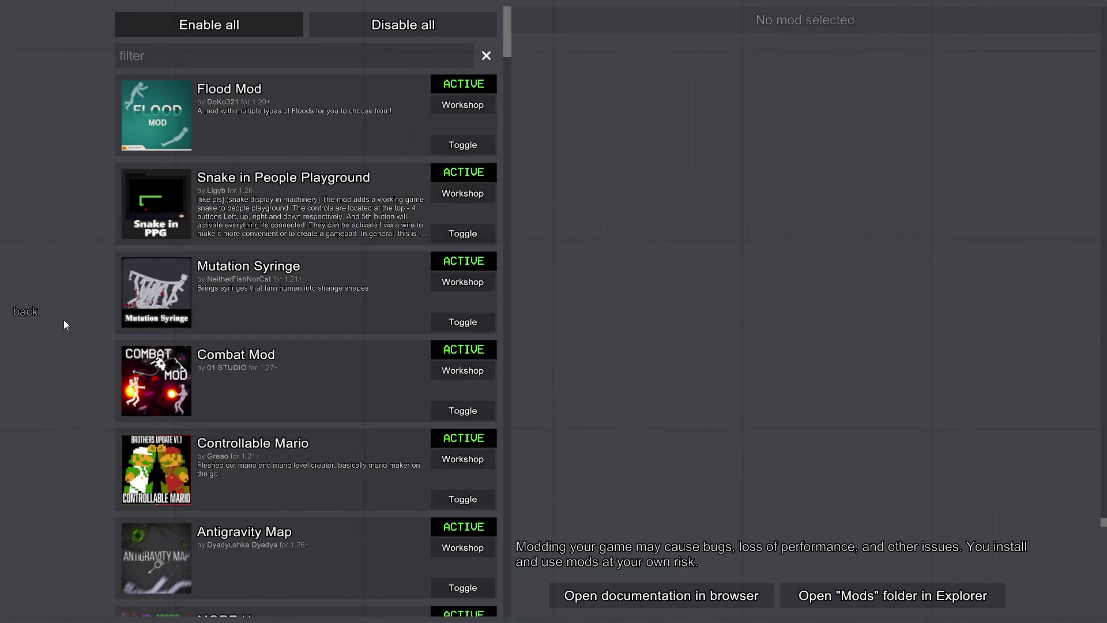
# Step: Disable all mods, then enable all of them again
pyautogui.click(379, 28)
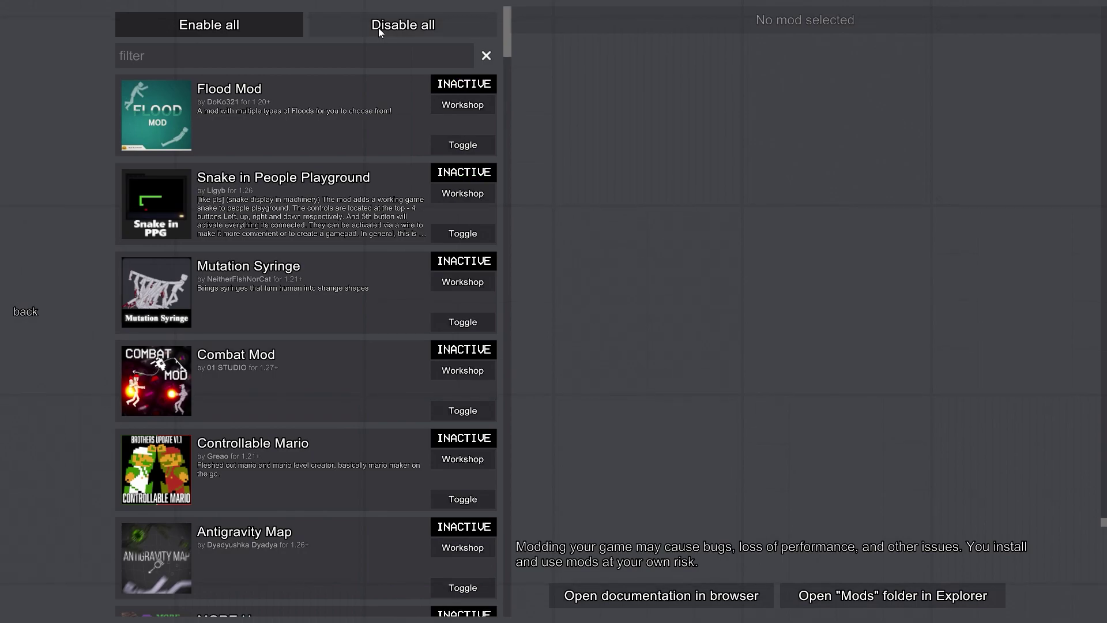
pyautogui.click(239, 31)
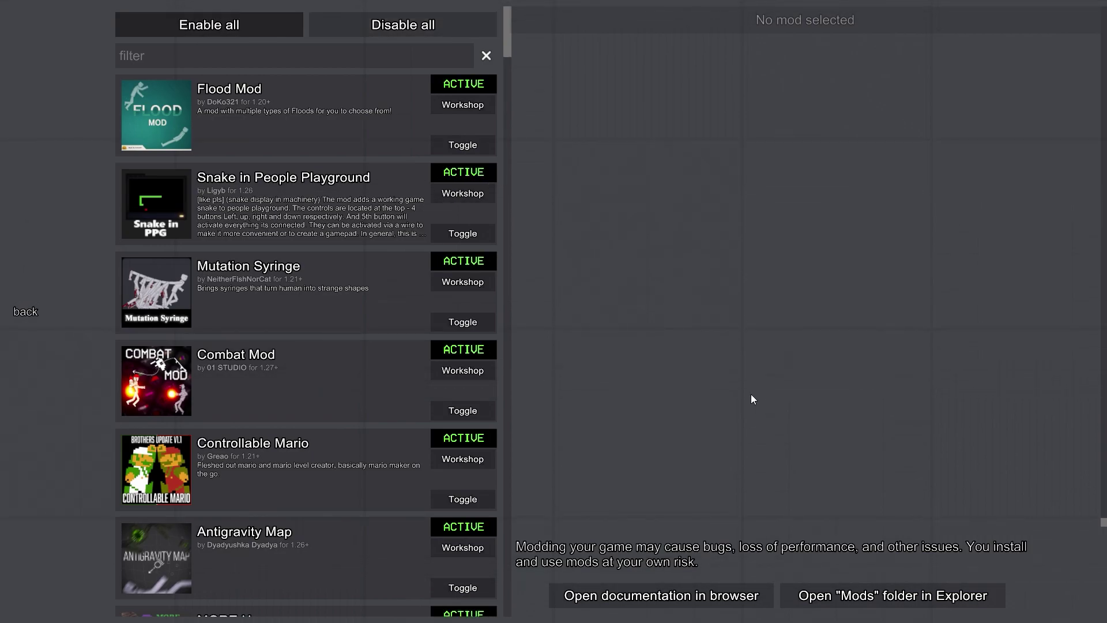
pyautogui.scroll(-5, 236, 372)
pyautogui.scroll(-3, 237, 377)
pyautogui.scroll(-5, 258, 362)
pyautogui.scroll(-5, 264, 358)
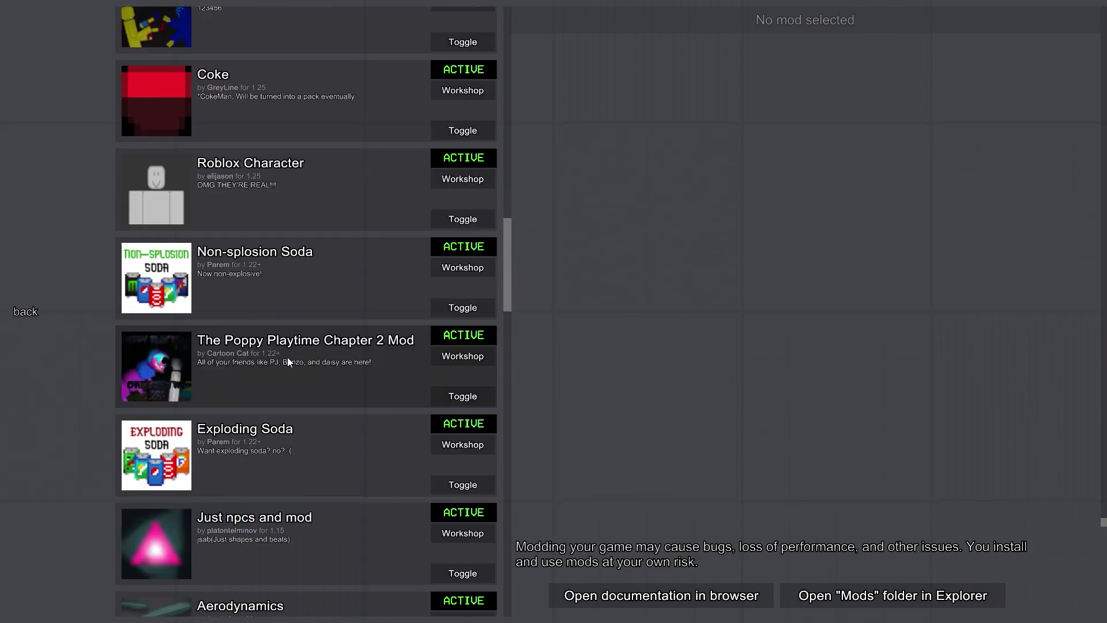
pyautogui.scroll(-2, 288, 358)
pyautogui.scroll(-3, 336, 358)
pyautogui.moveTo(509, 307); pyautogui.dragTo(497, 573)
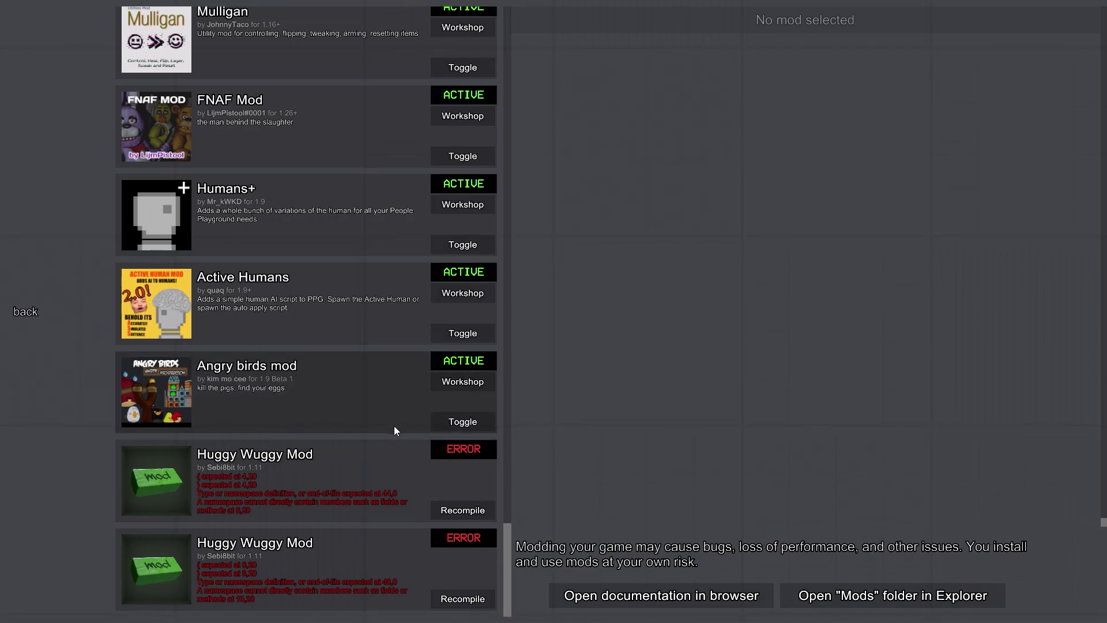
pyautogui.scroll(4, 393, 430)
pyautogui.scroll(1, 388, 484)
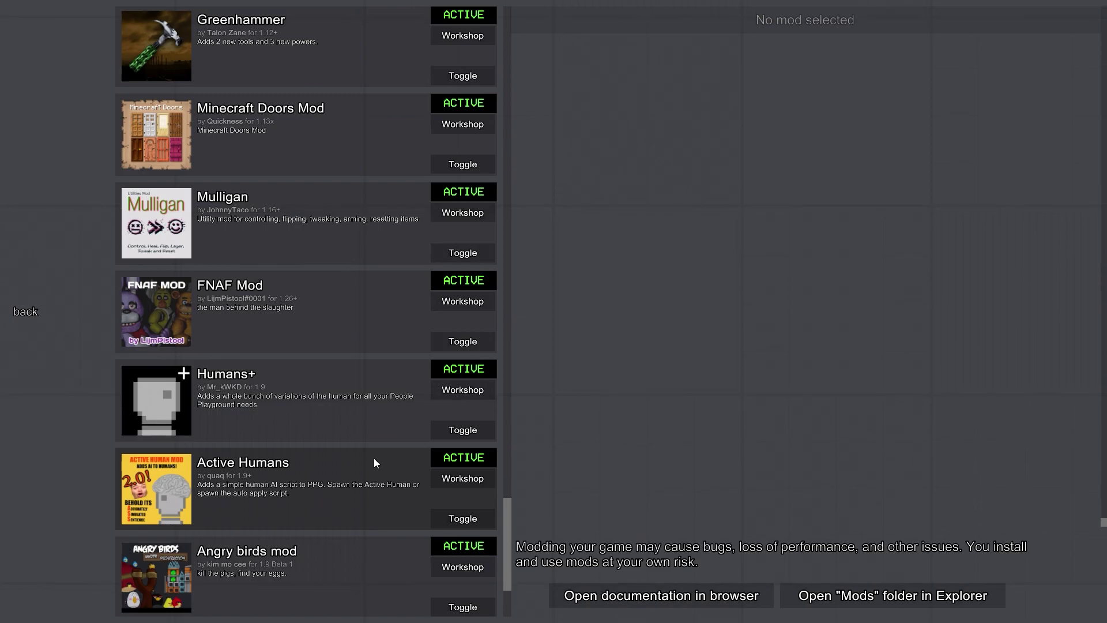
pyautogui.scroll(-3, 373, 457)
# Step: Return to the main menu and load a sandbox on the Abyss map
pyautogui.click(26, 311)
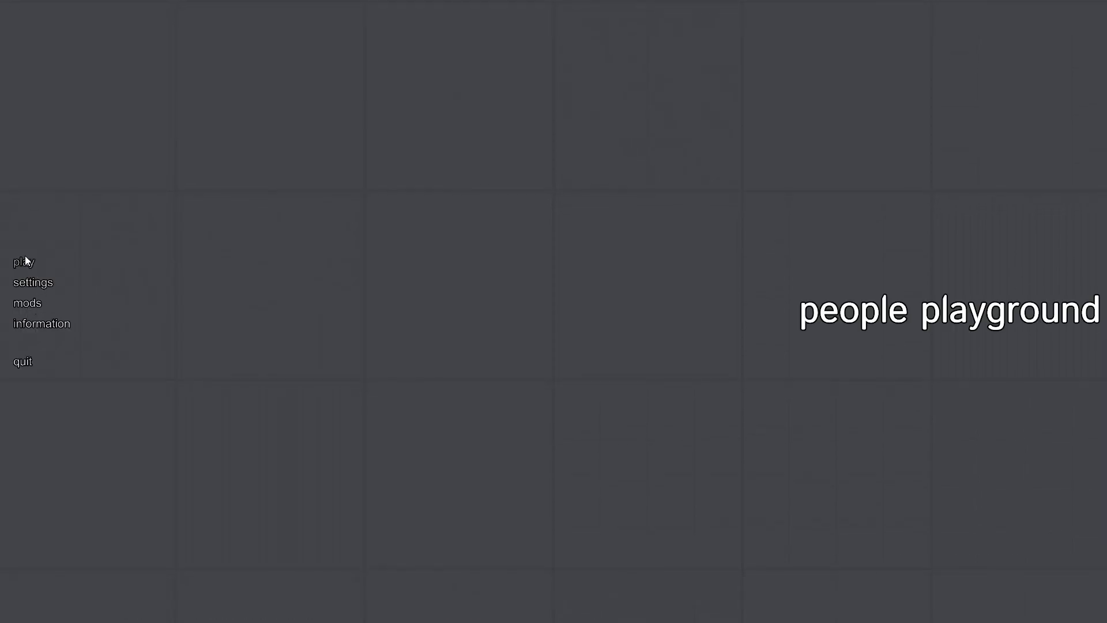
pyautogui.click(26, 262)
pyautogui.click(209, 96)
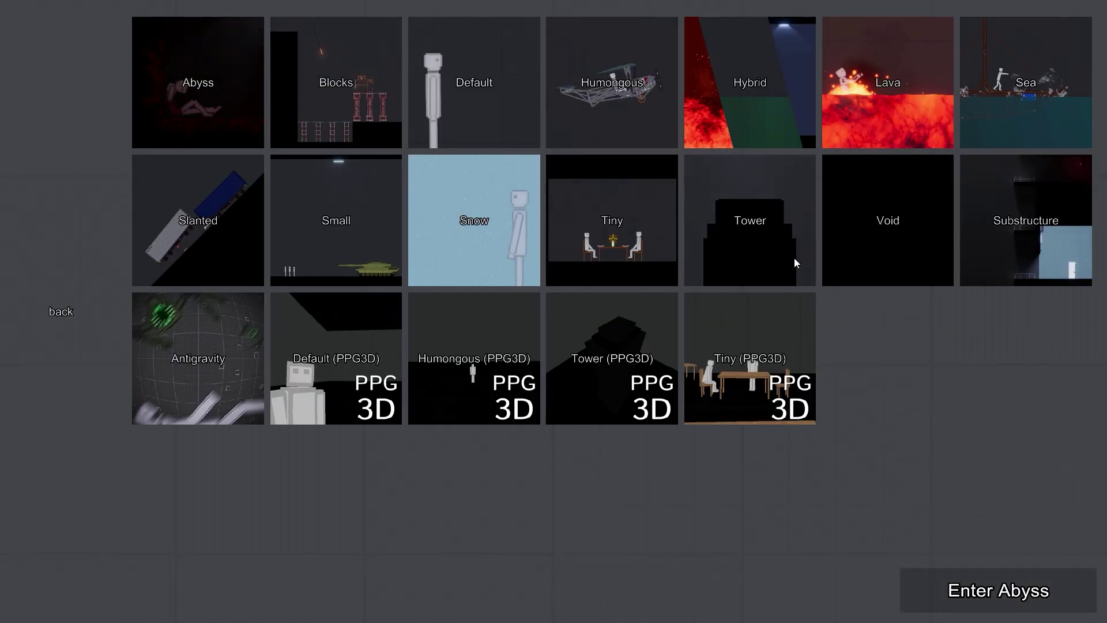
pyautogui.click(1017, 580)
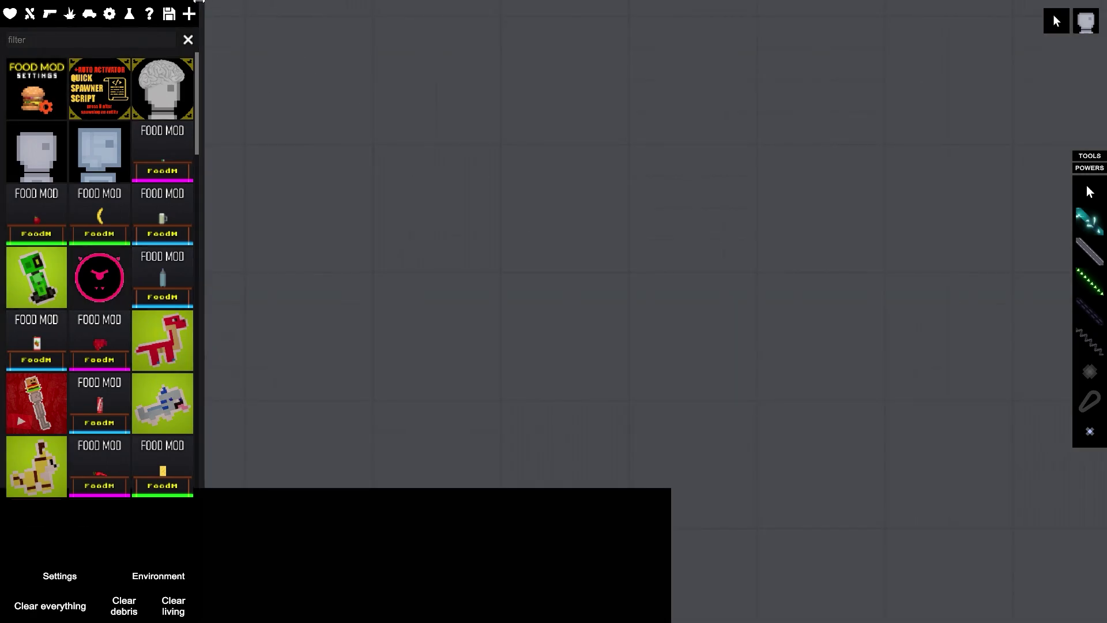
# Step: Filter the catalogue for 'snake' and spawn a Snake Display onto the map
pyautogui.click(189, 14)
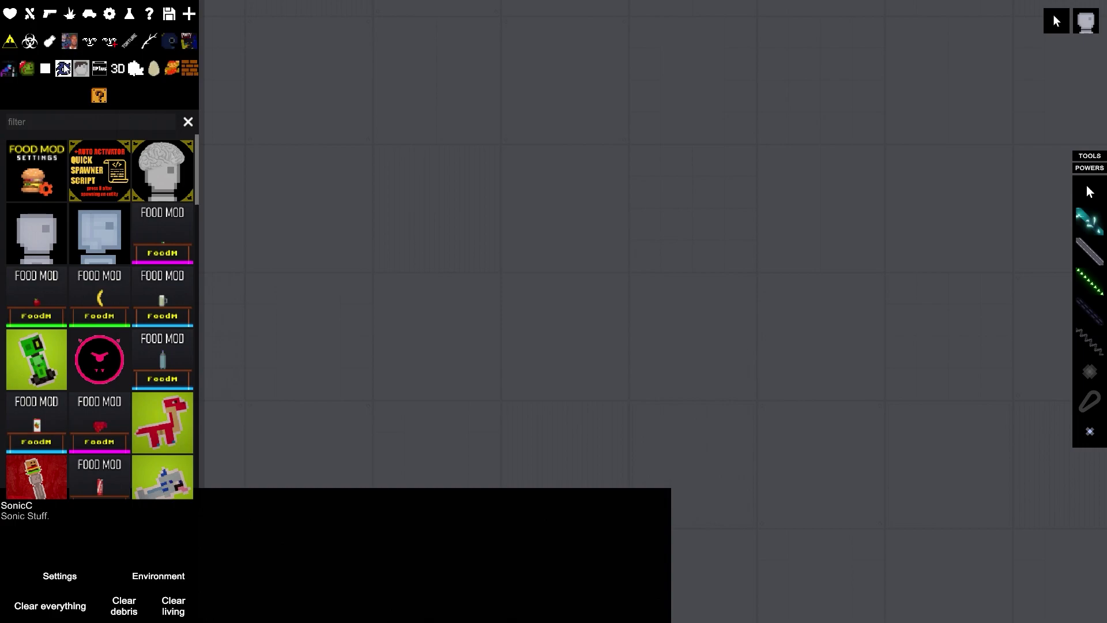
pyautogui.click(83, 119)
pyautogui.write('snake')
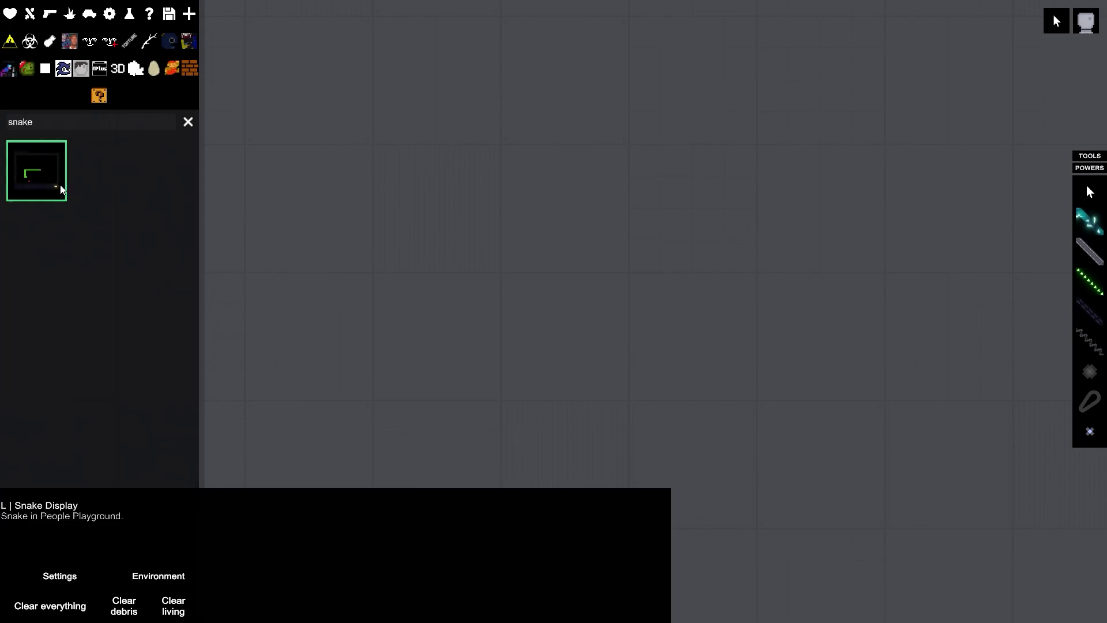
pyautogui.click(61, 186)
pyautogui.scroll(3, 294, 278)
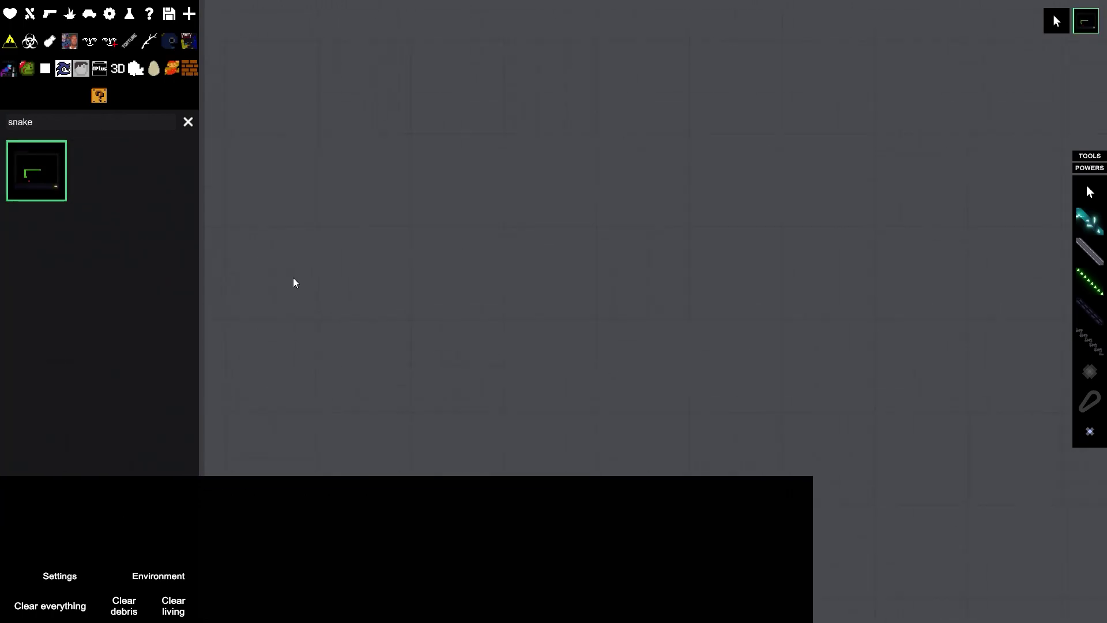
pyautogui.scroll(1, 585, 489)
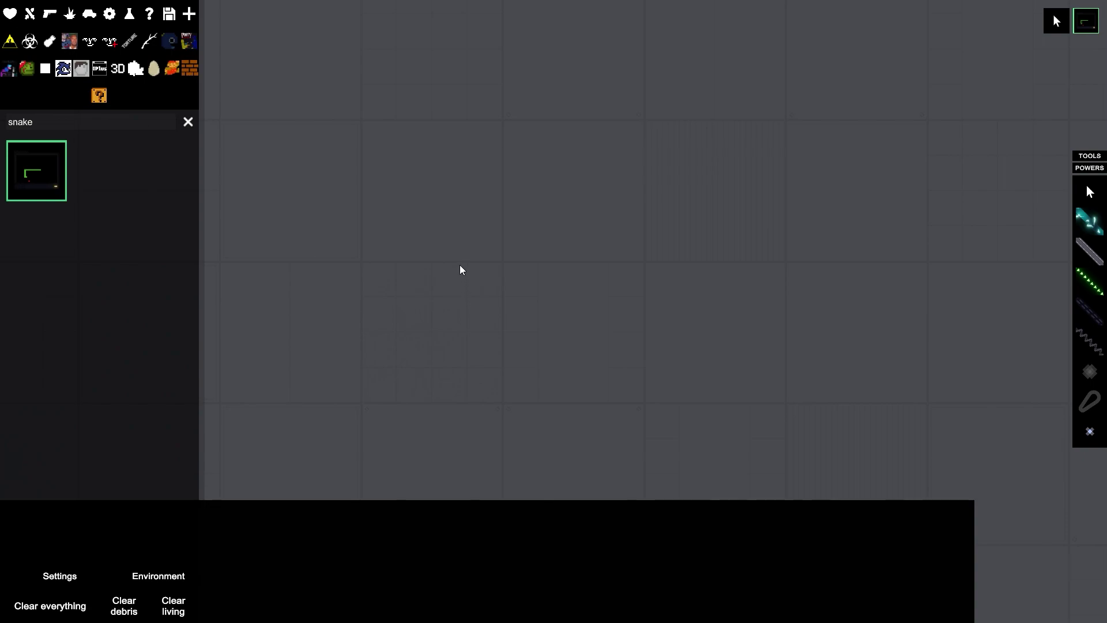
pyautogui.click(469, 382)
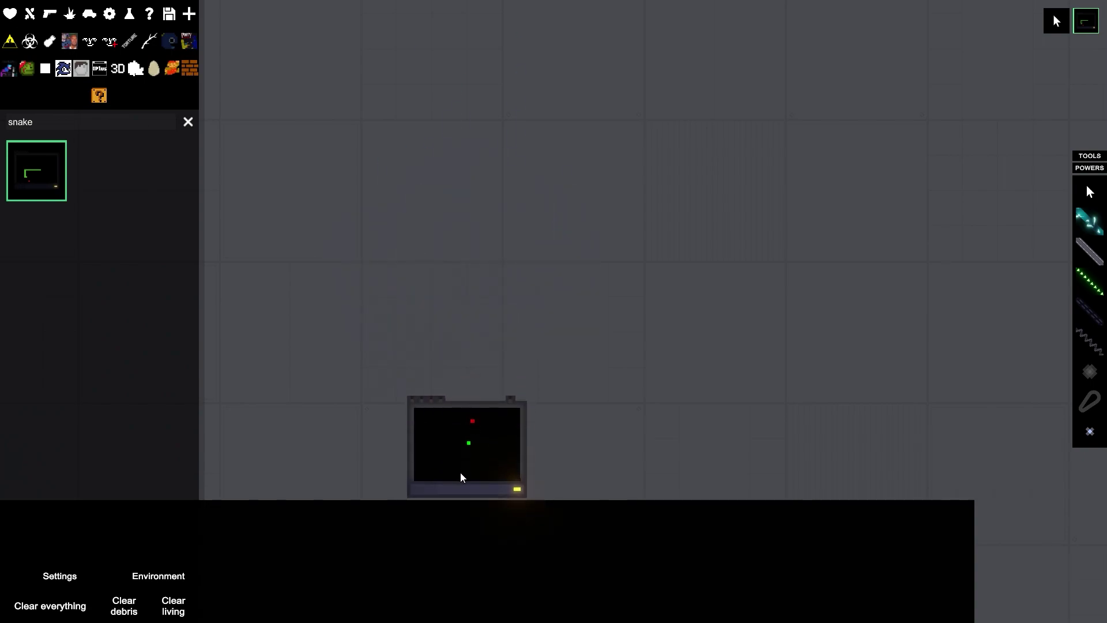
pyautogui.scroll(3, 465, 458)
pyautogui.scroll(2, 465, 454)
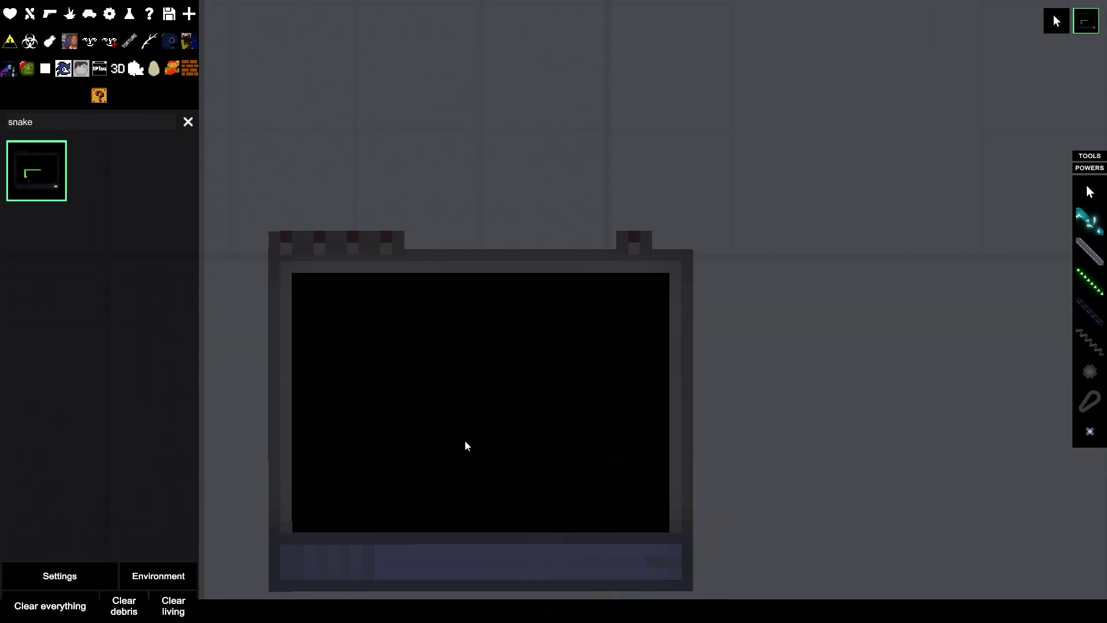